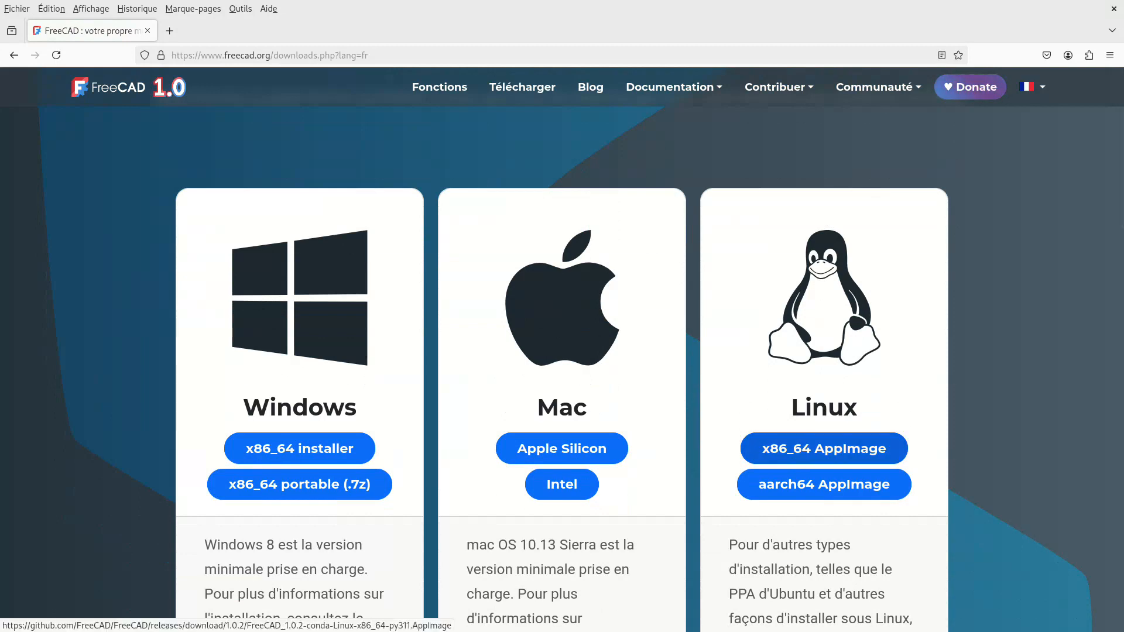
Download the Linux x86_64 AppImage of FreeCAD and show the downloaded file in its folder
{"action": "scroll", "coordinate": [825, 449], "scroll_direction": "down", "scroll_amount": 3}
{"action": "scroll", "coordinate": [825, 449], "scroll_direction": "up", "scroll_amount": 2}
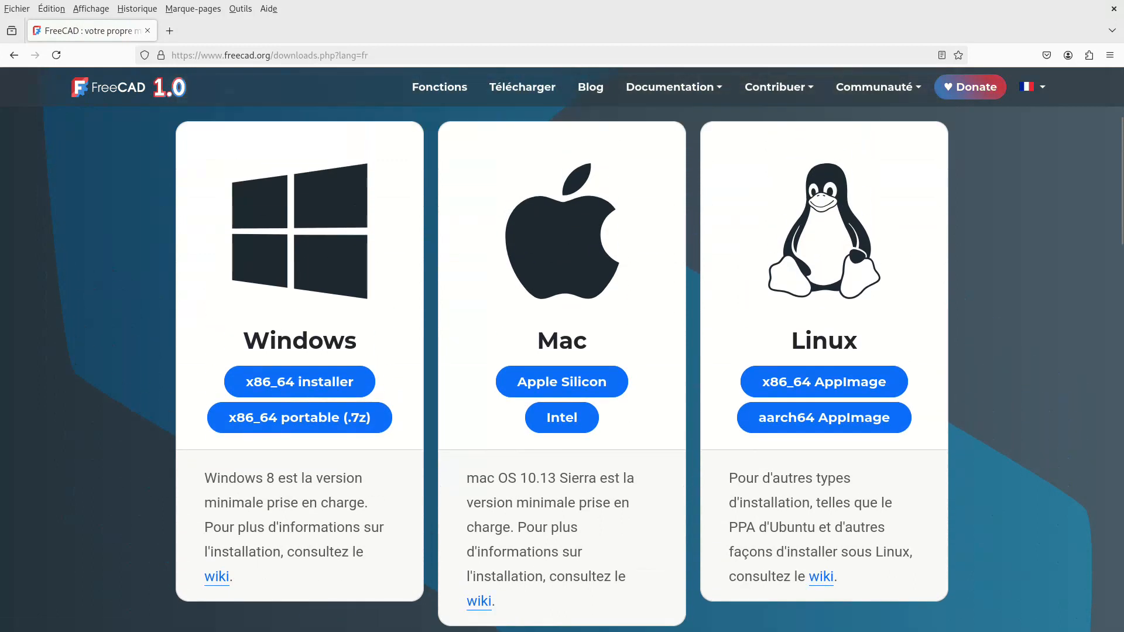
{"action": "left_click", "coordinate": [824, 382]}
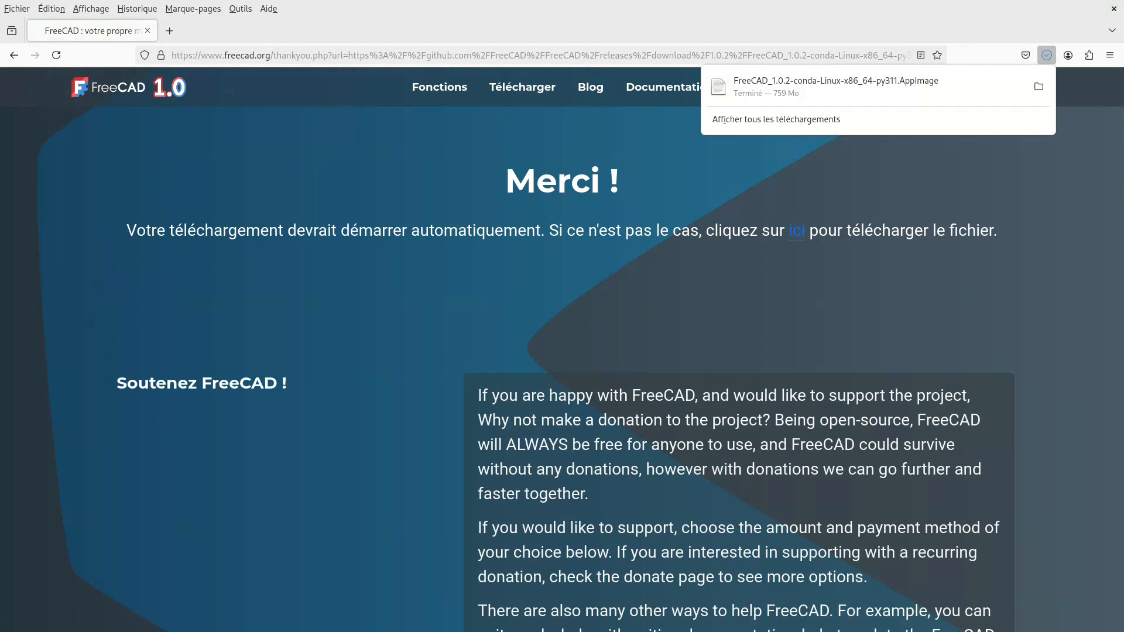
{"action": "left_click", "coordinate": [1038, 86]}
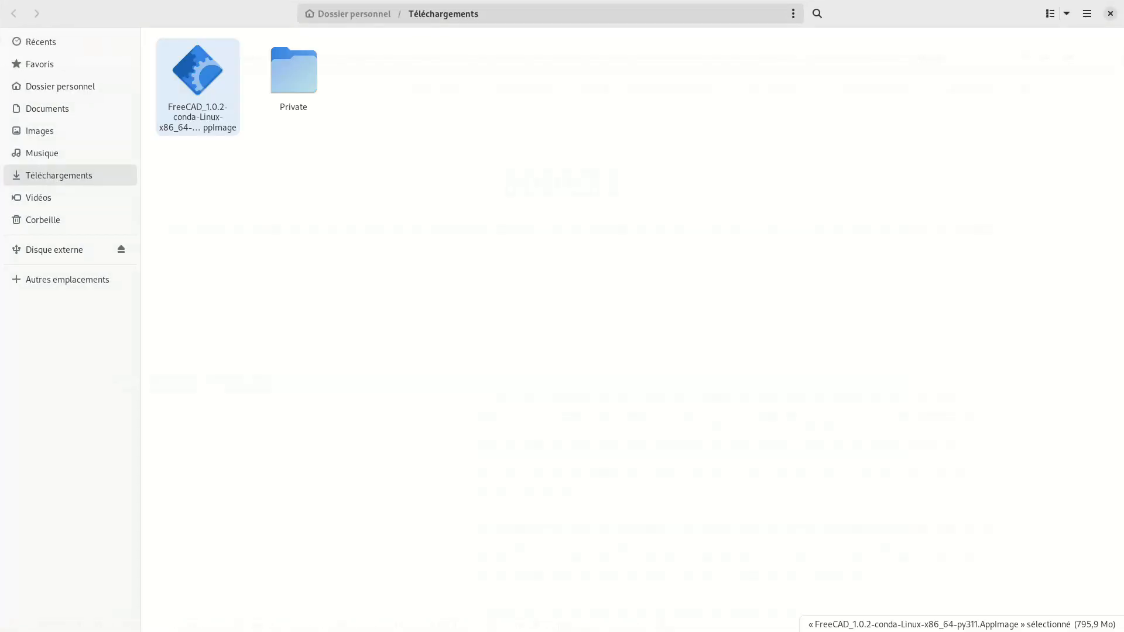
Allow the FreeCAD 1.0.2 AppImage to be executed as a program and launch it
{"action": "right_click", "coordinate": [198, 102]}
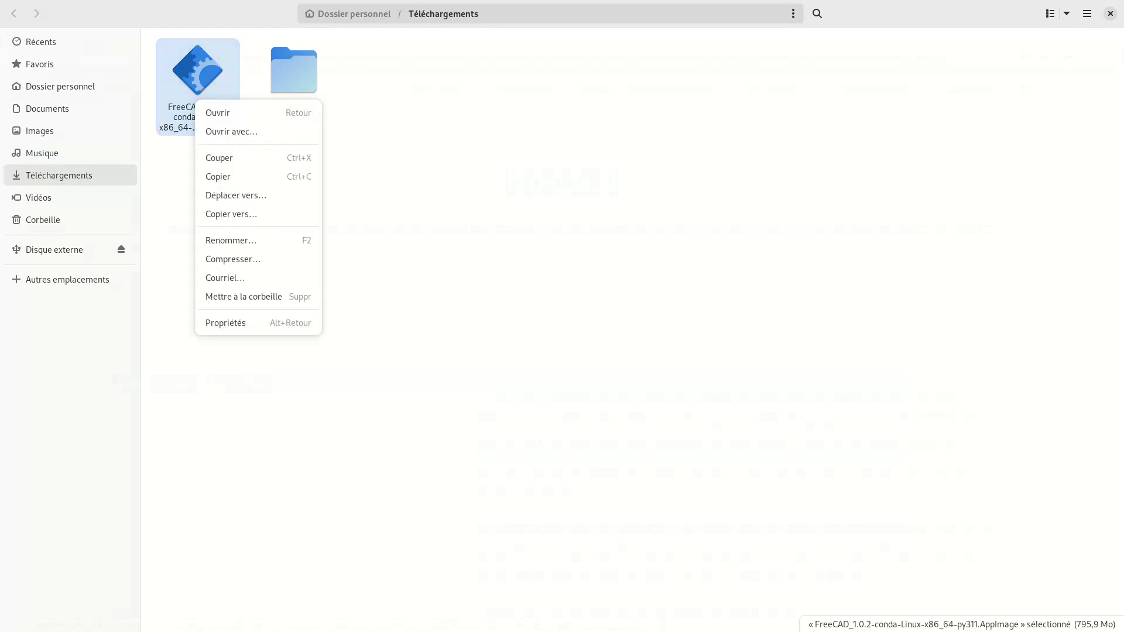
{"action": "left_click", "coordinate": [226, 323]}
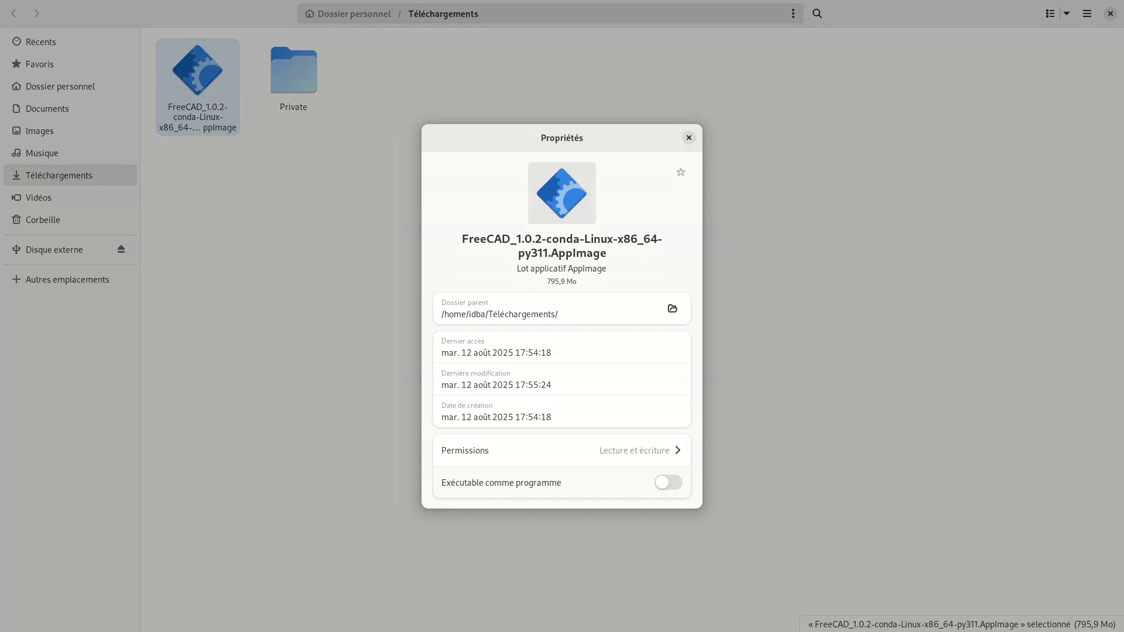
{"action": "left_click", "coordinate": [668, 483]}
{"action": "left_click", "coordinate": [689, 137]}
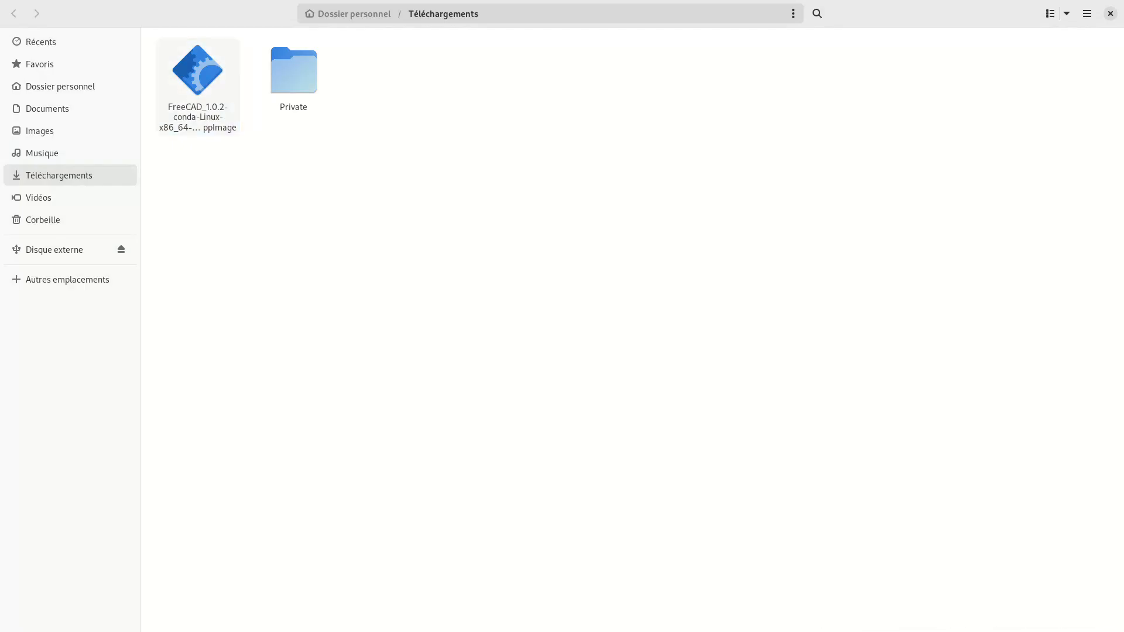
{"action": "right_click", "coordinate": [206, 96]}
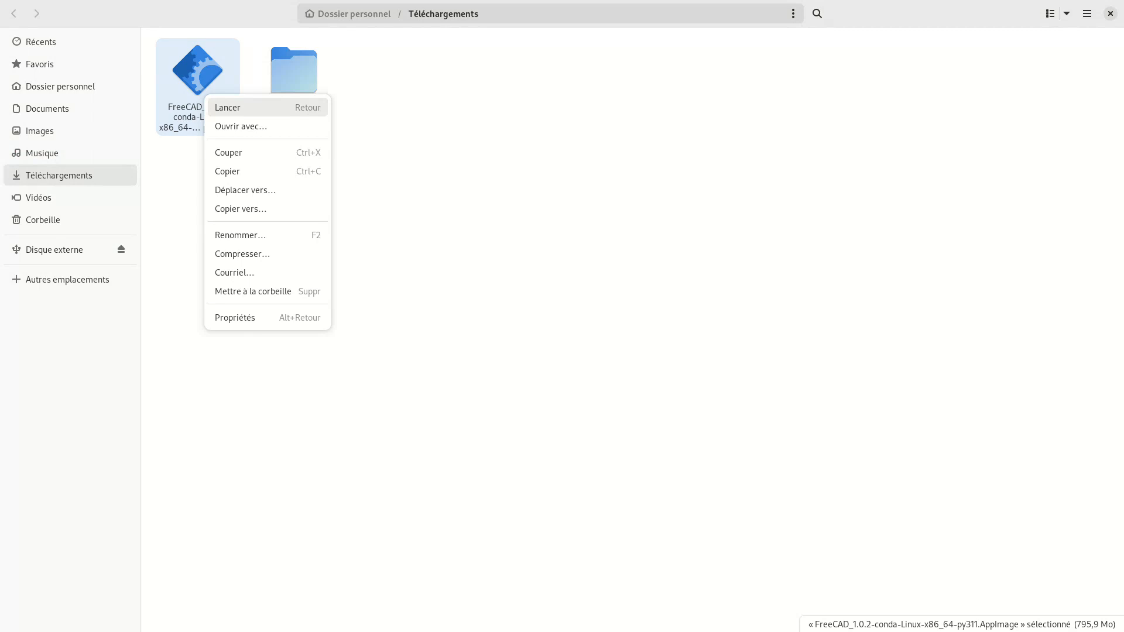
{"action": "left_click", "coordinate": [227, 107]}
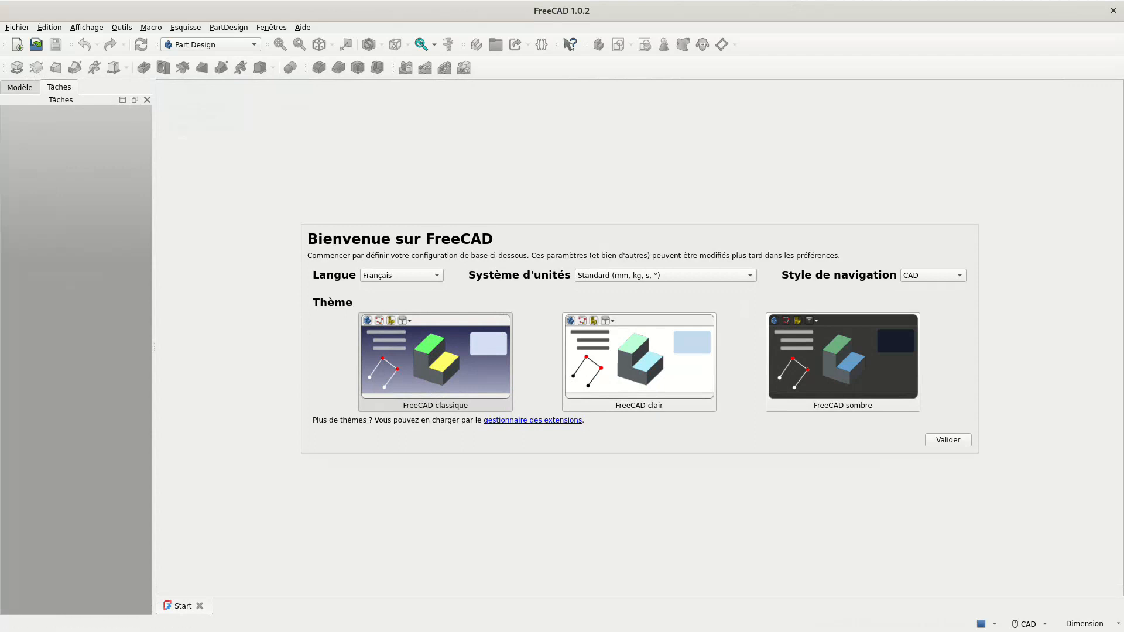
Close the Tâches and Modèle panels and complete the startup configuration with Français, Construction européenne (cm, m², m³) units and CAD navigation
{"action": "left_click", "coordinate": [147, 99]}
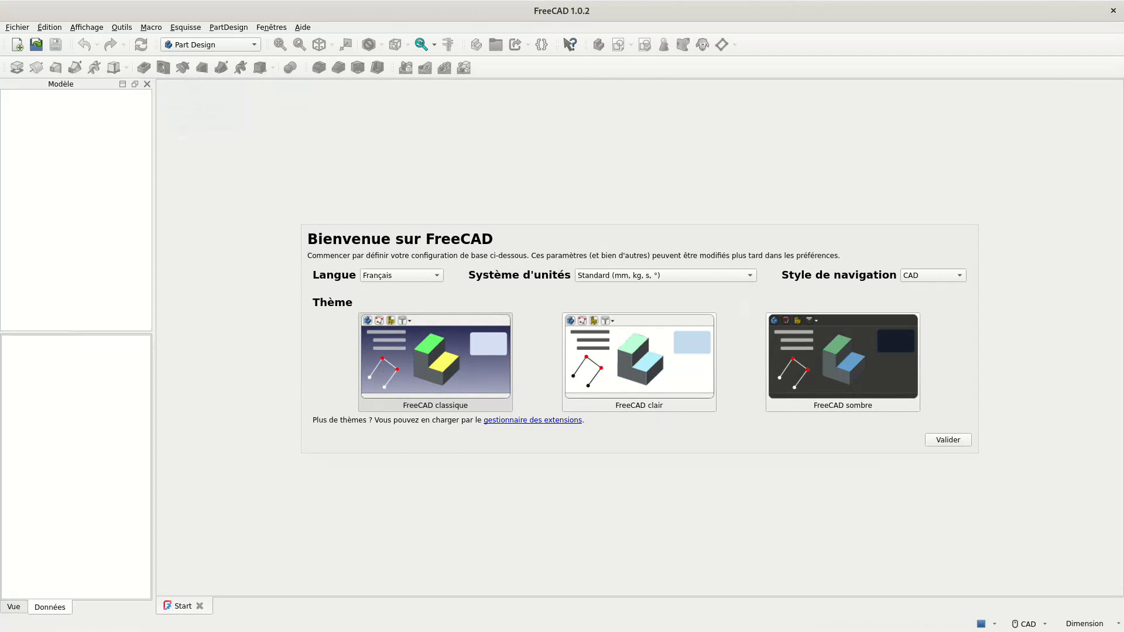
{"action": "left_click", "coordinate": [147, 84]}
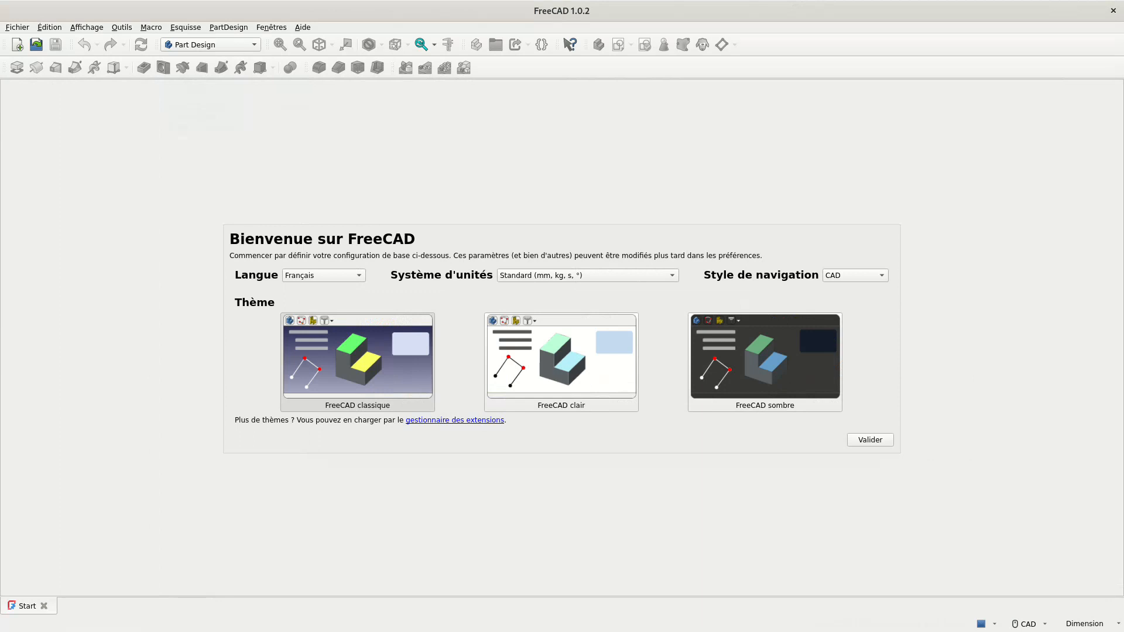
{"action": "left_click", "coordinate": [323, 275]}
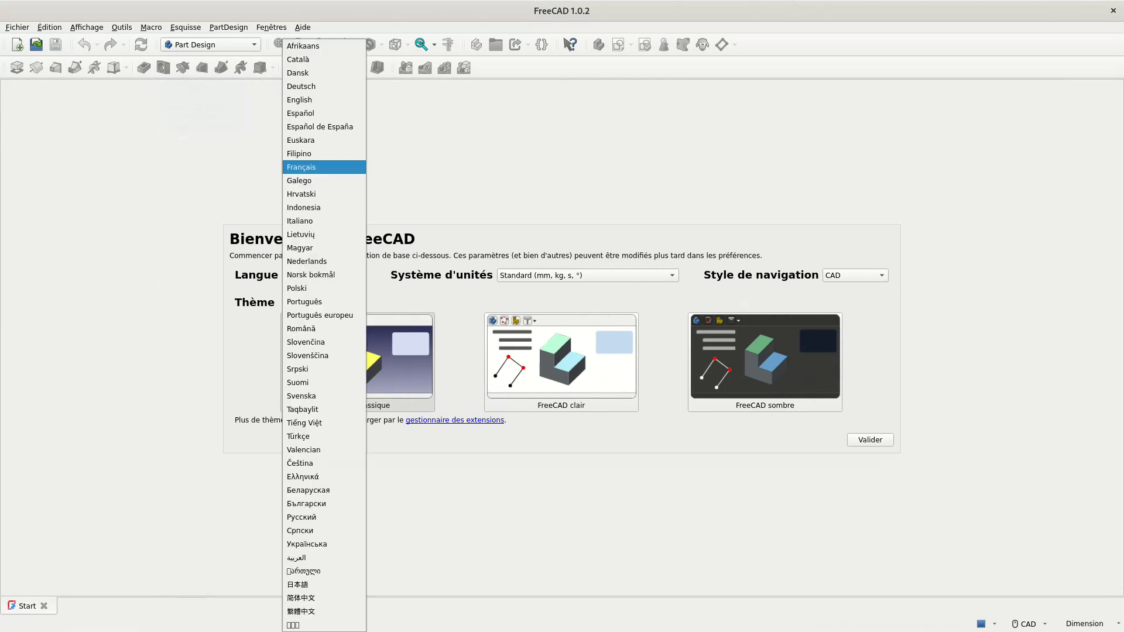
{"action": "left_click", "coordinate": [324, 167]}
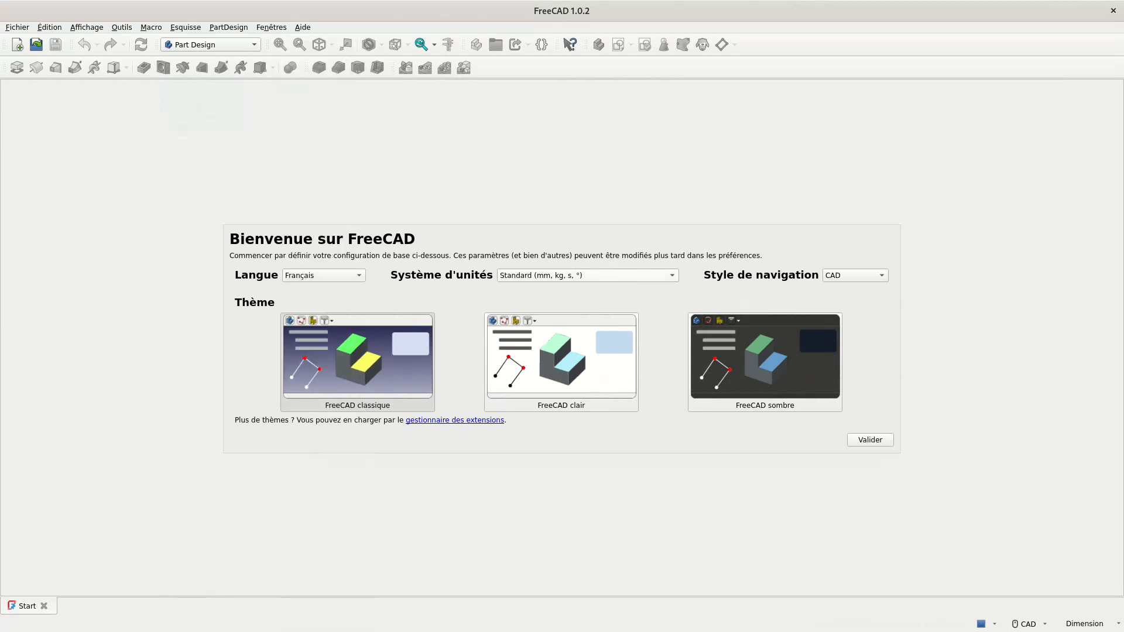
{"action": "left_click", "coordinate": [588, 276]}
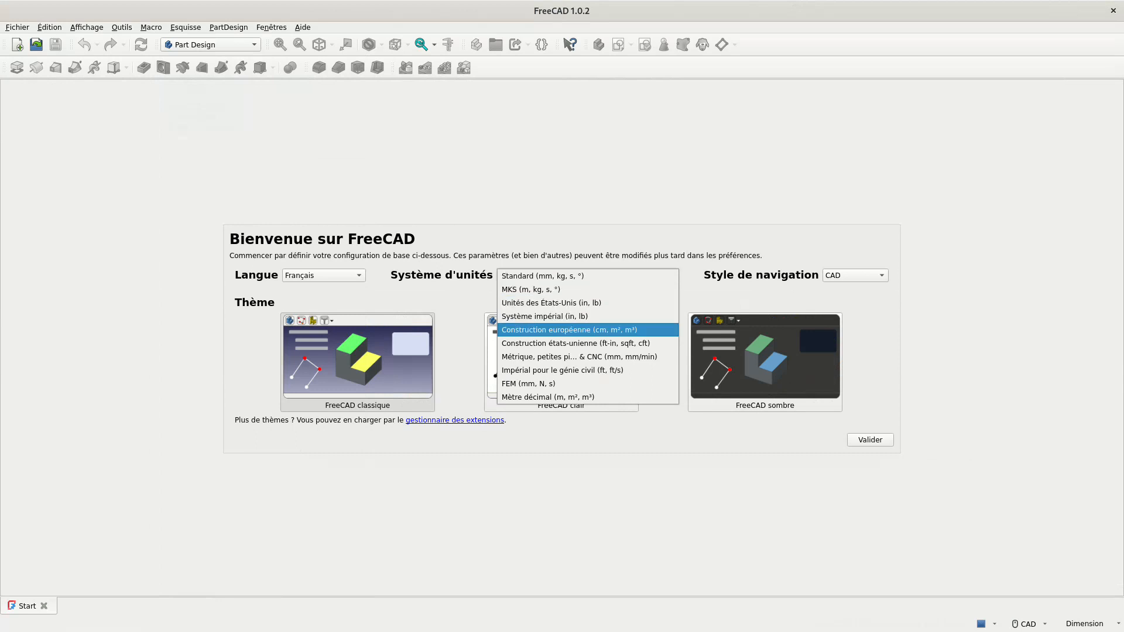
{"action": "left_click", "coordinate": [588, 331]}
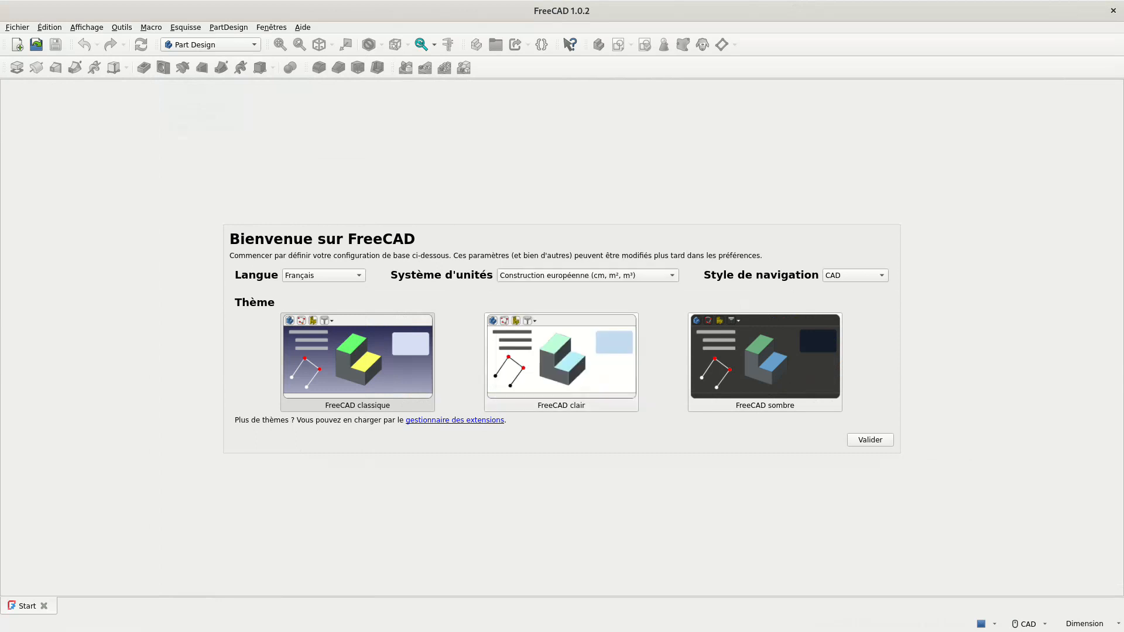
{"action": "left_click", "coordinate": [855, 276]}
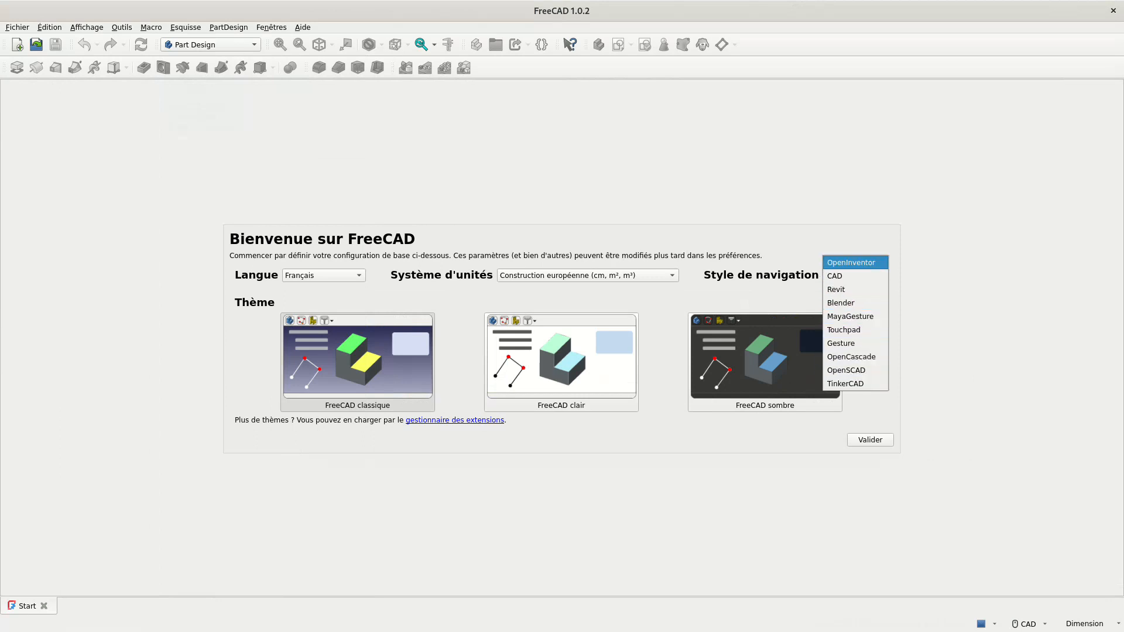
{"action": "key", "text": "Return"}
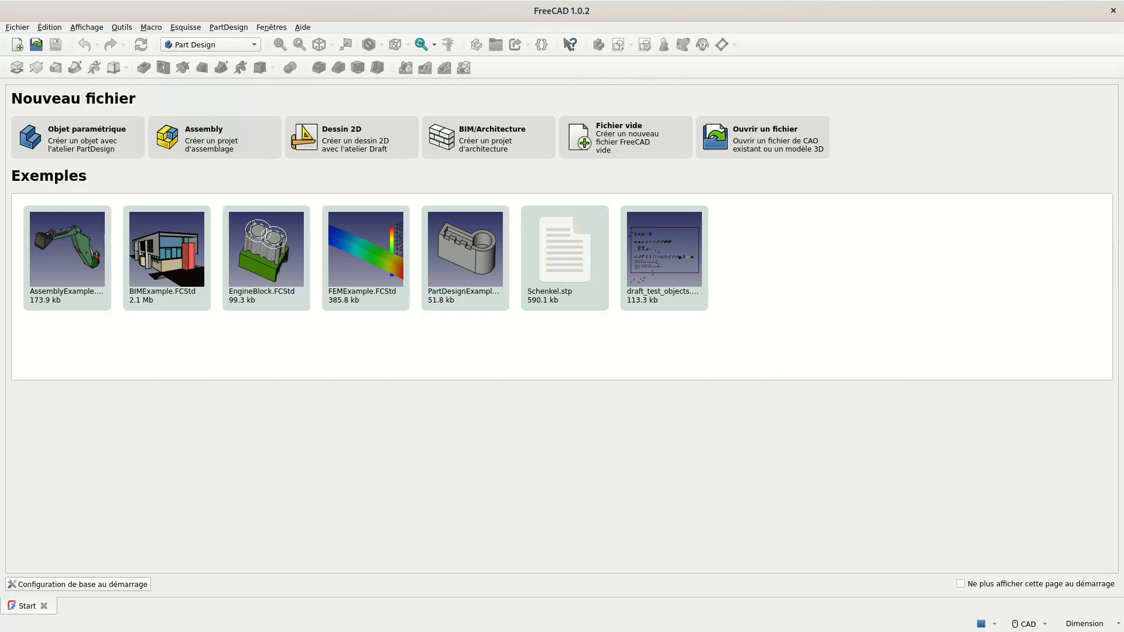
Open the addon manager (Gestionnaire des extensions) and accept its welcome notice with the default download settings and no proxy
{"action": "left_click", "coordinate": [185, 27]}
{"action": "mouse_move", "coordinate": [122, 27]}
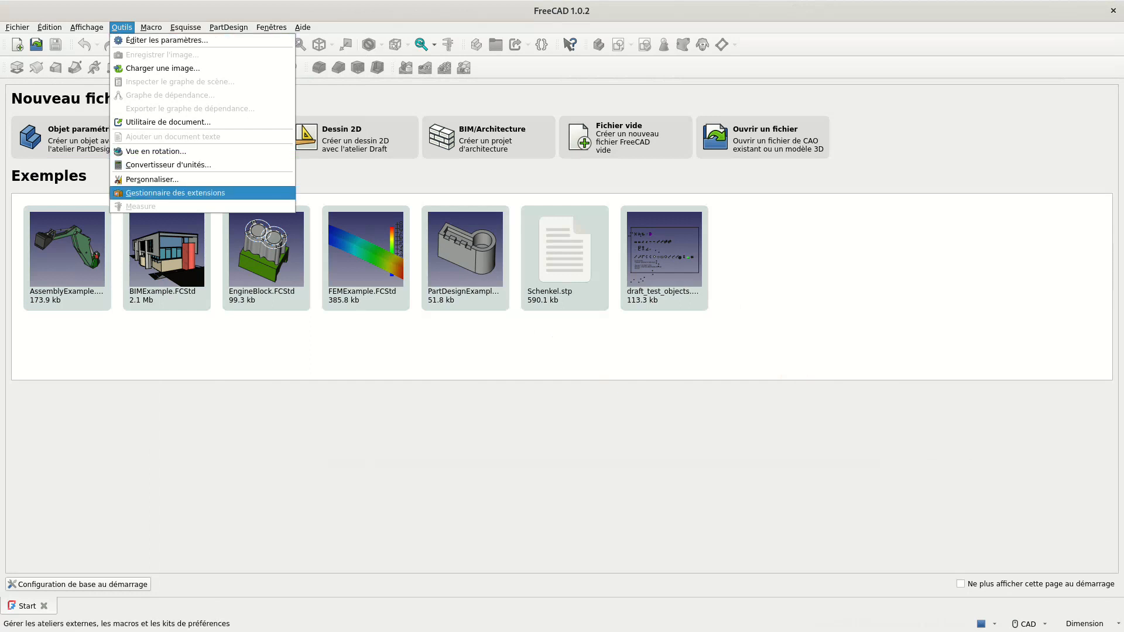
{"action": "left_click", "coordinate": [175, 193]}
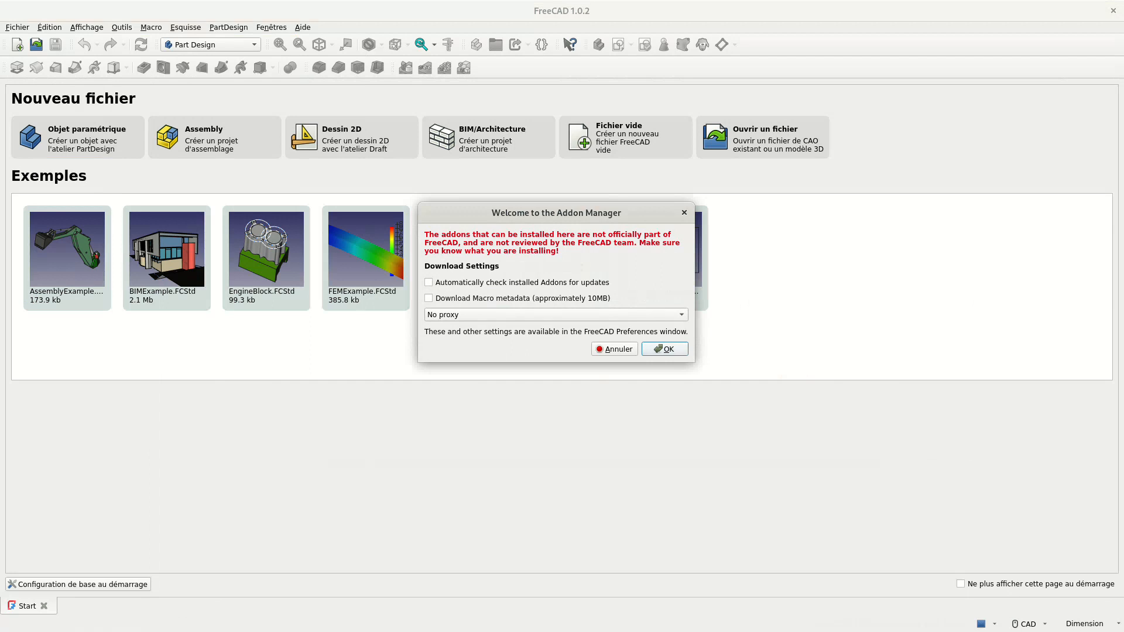
{"action": "left_click", "coordinate": [665, 349]}
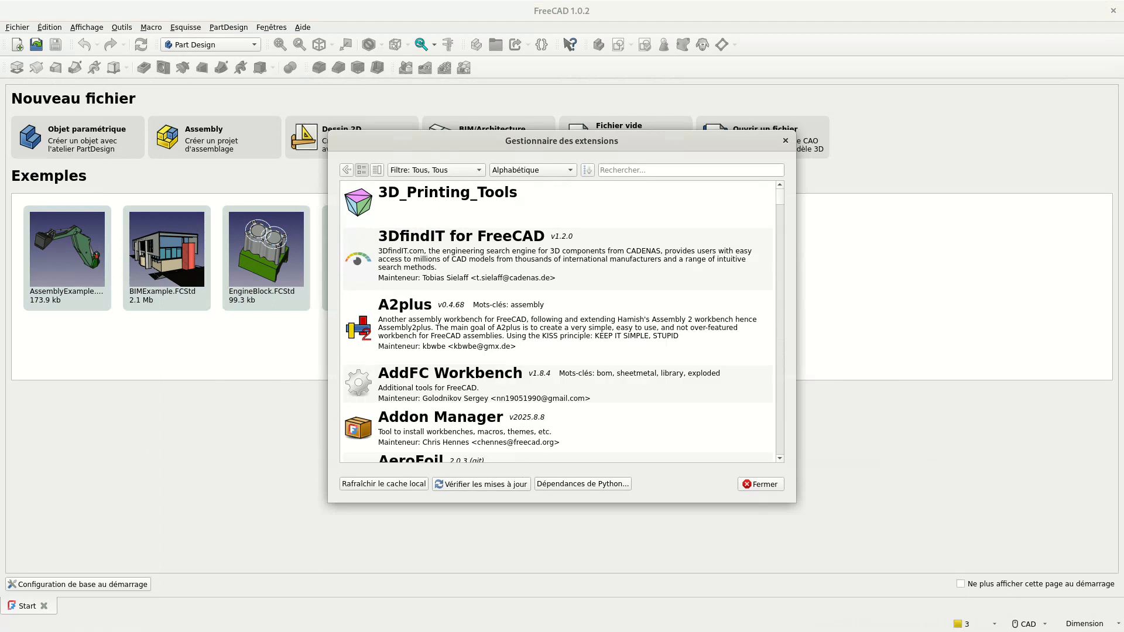
Find the Reinforcement workbench in the addon list, install it and restart FreeCAD immediately to apply the change
{"action": "scroll", "coordinate": [559, 322], "scroll_direction": "down", "scroll_amount": 10}
{"action": "scroll", "coordinate": [558, 322], "scroll_direction": "down", "scroll_amount": 6}
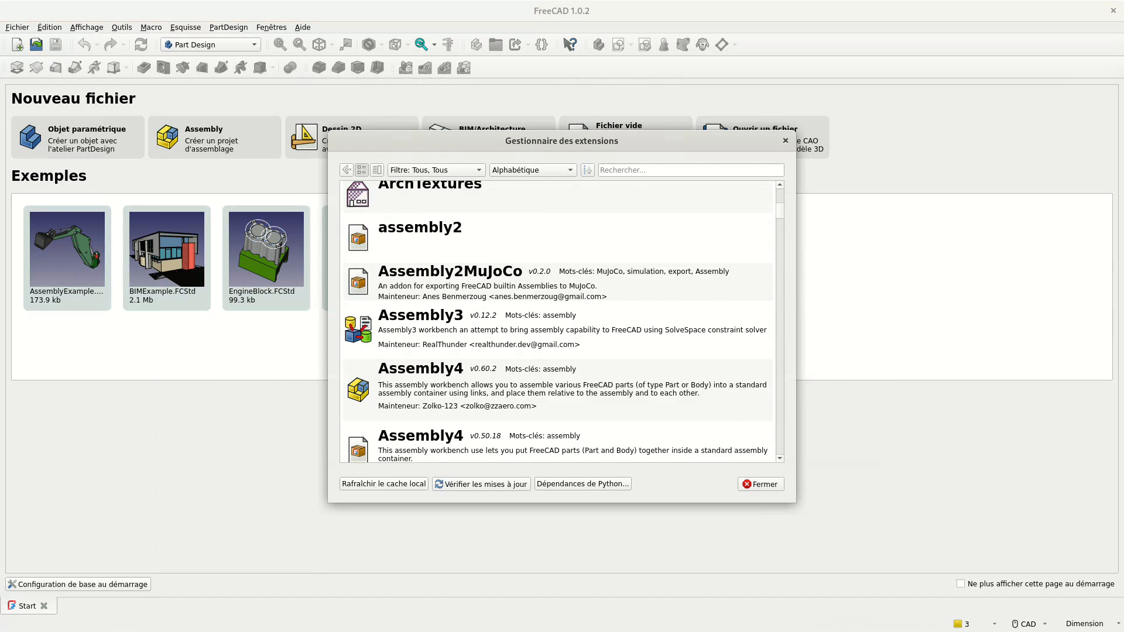
{"action": "scroll", "coordinate": [558, 322], "scroll_direction": "down", "scroll_amount": 8}
{"action": "scroll", "coordinate": [558, 322], "scroll_direction": "down", "scroll_amount": 8}
{"action": "scroll", "coordinate": [558, 322], "scroll_direction": "down", "scroll_amount": 8}
{"action": "scroll", "coordinate": [558, 323], "scroll_direction": "down", "scroll_amount": 8}
{"action": "scroll", "coordinate": [559, 322], "scroll_direction": "down", "scroll_amount": 6}
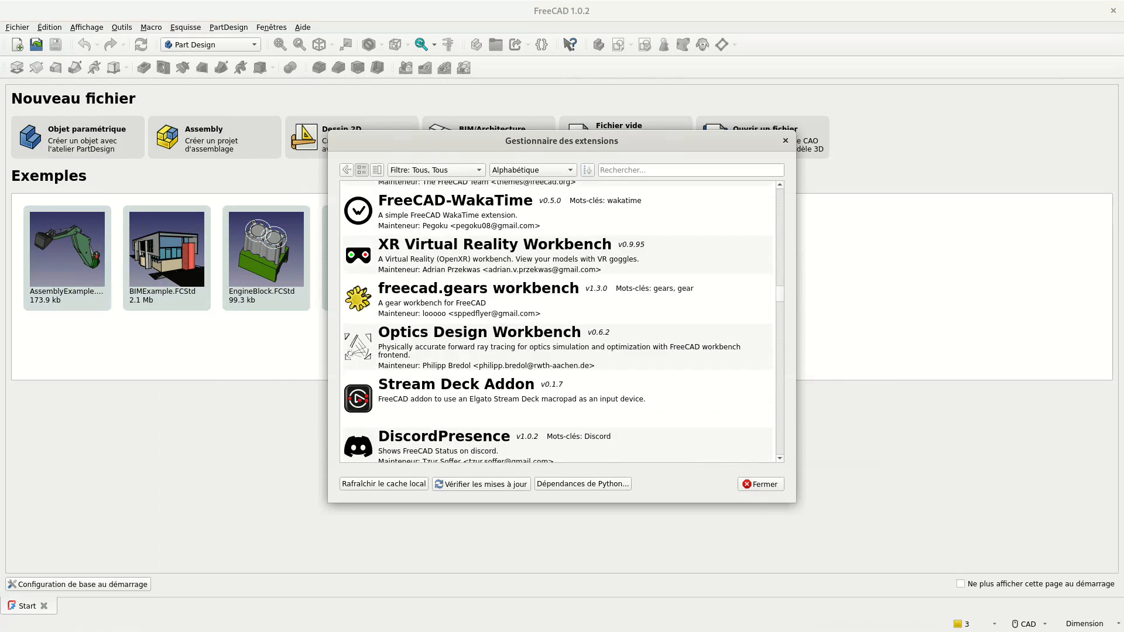
{"action": "scroll", "coordinate": [557, 322], "scroll_direction": "down", "scroll_amount": 10}
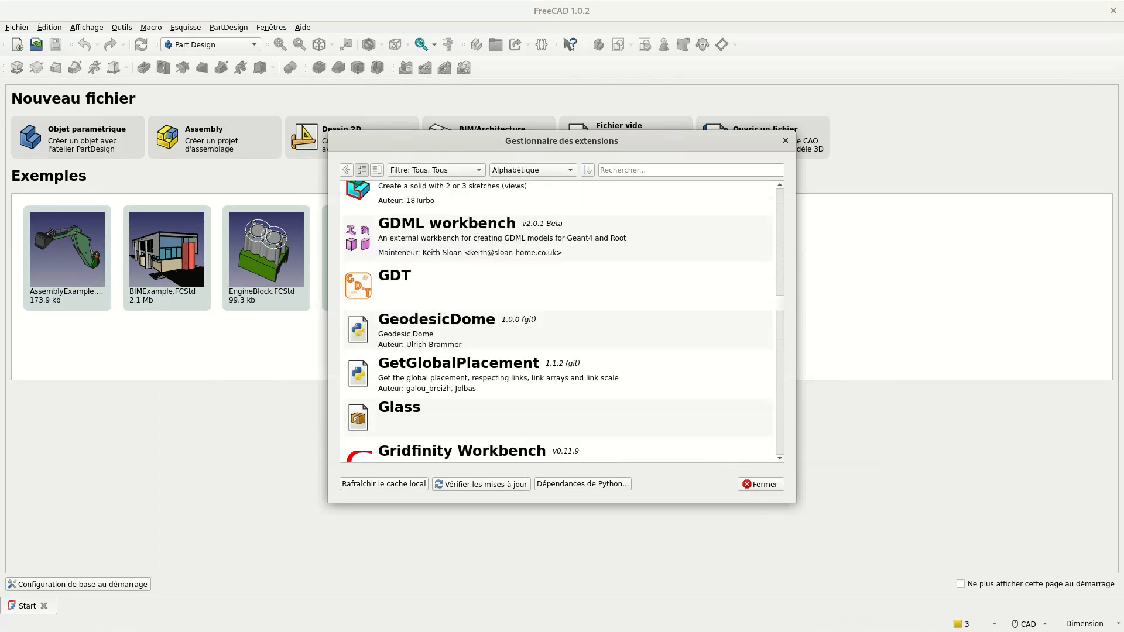
{"action": "scroll", "coordinate": [557, 322], "scroll_direction": "down", "scroll_amount": 10}
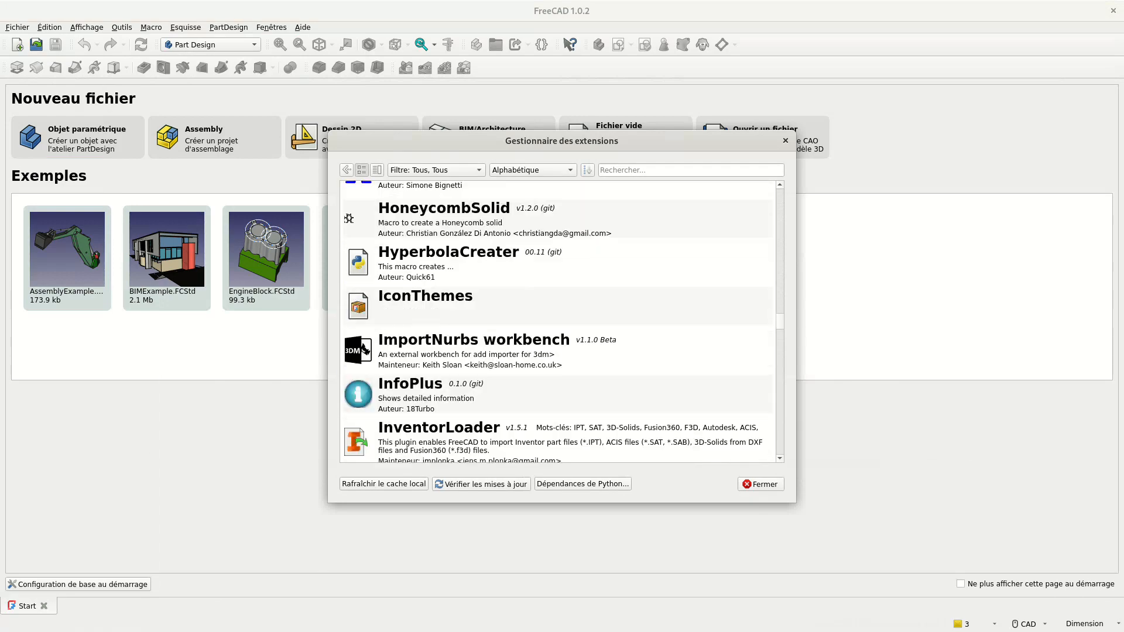
{"action": "scroll", "coordinate": [557, 322], "scroll_direction": "down", "scroll_amount": 10}
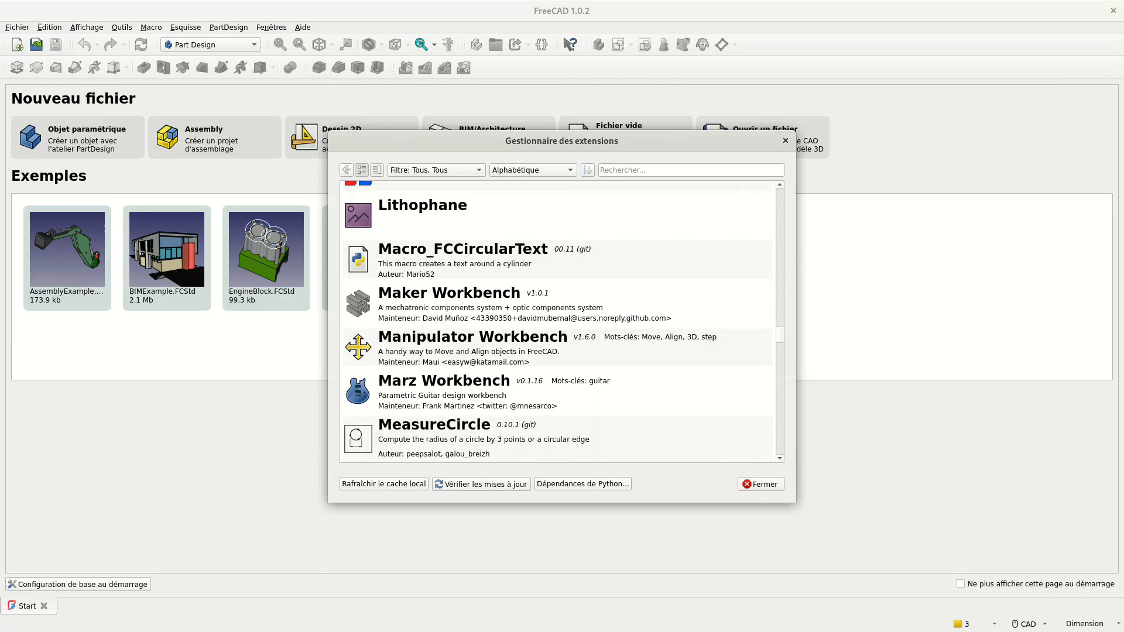
{"action": "scroll", "coordinate": [556, 322], "scroll_direction": "down", "scroll_amount": 10}
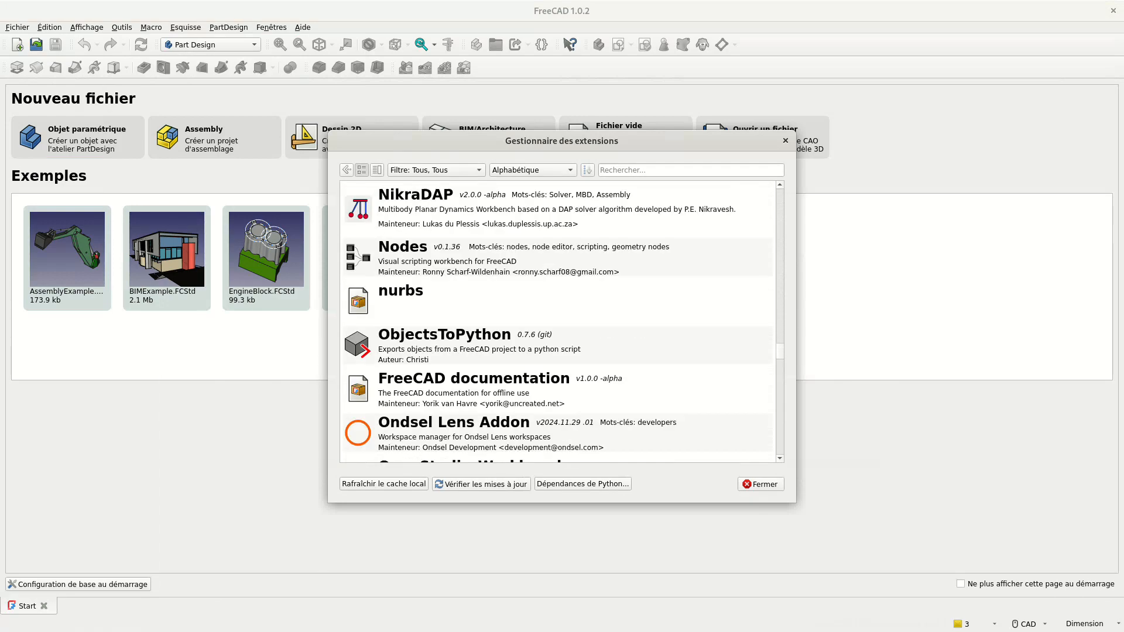
{"action": "scroll", "coordinate": [556, 323], "scroll_direction": "down", "scroll_amount": 6}
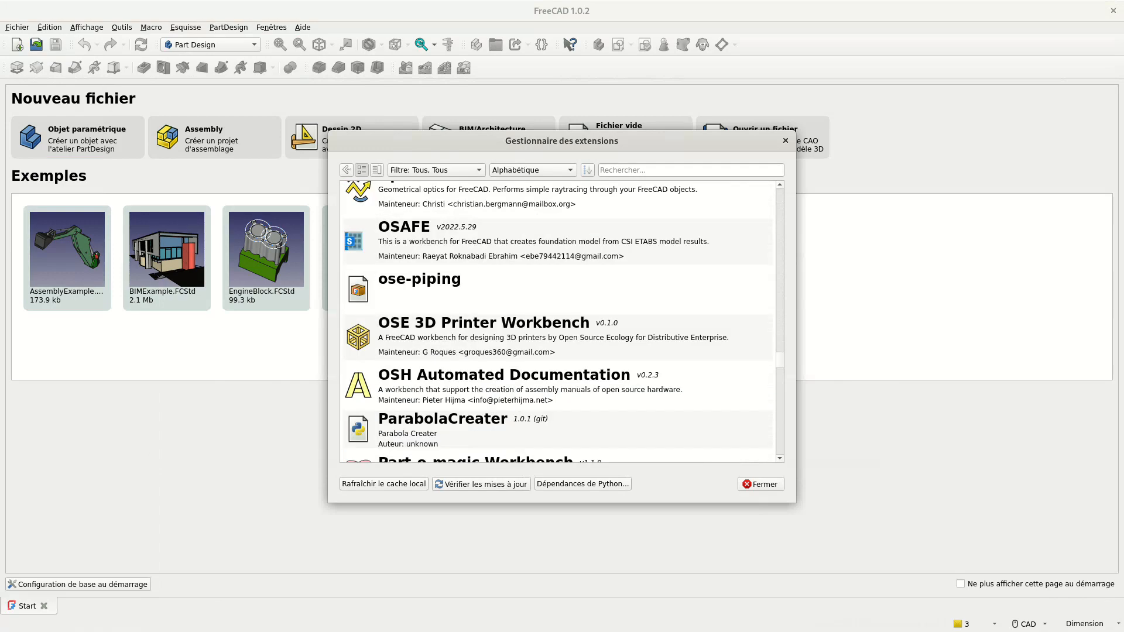
{"action": "scroll", "coordinate": [556, 322], "scroll_direction": "down", "scroll_amount": 10}
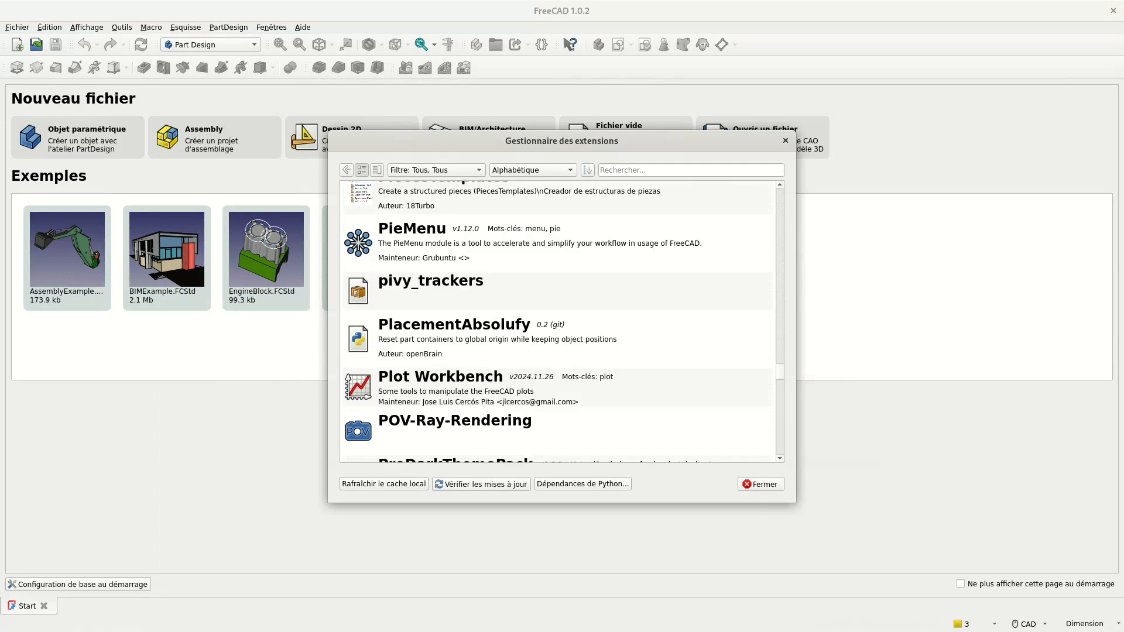
{"action": "scroll", "coordinate": [557, 323], "scroll_direction": "down", "scroll_amount": 7}
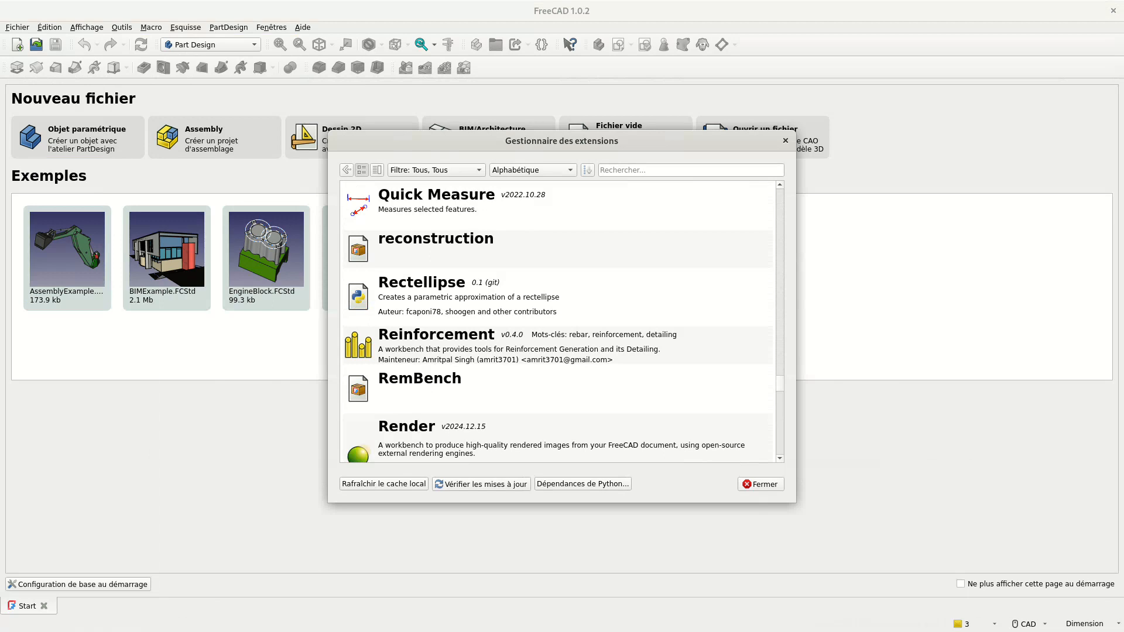
{"action": "left_click", "coordinate": [556, 261]}
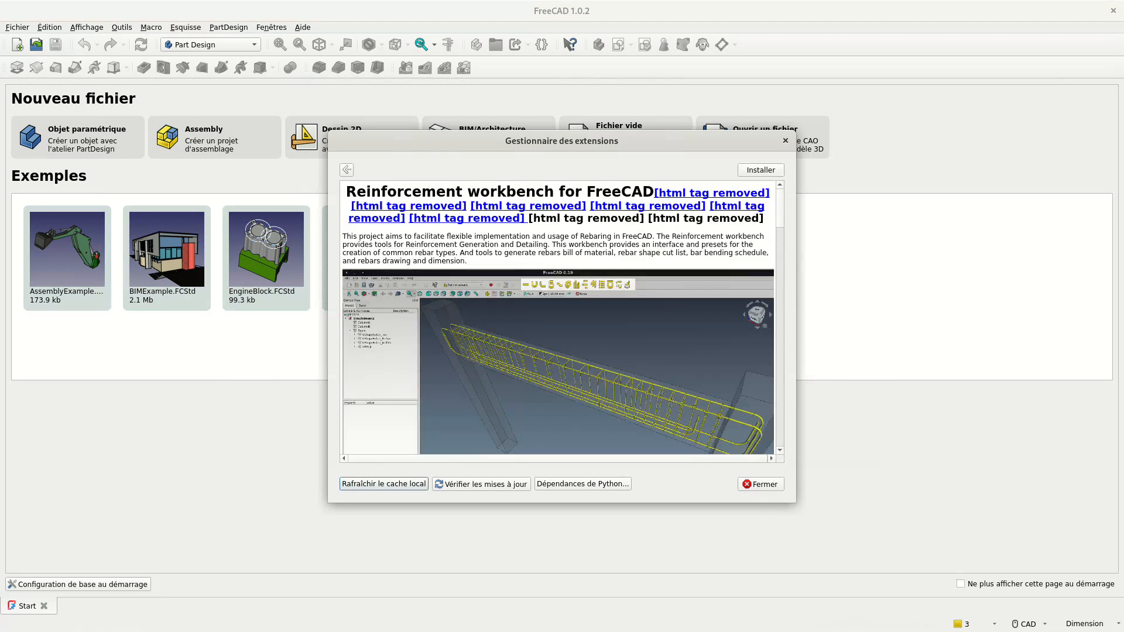
{"action": "left_click", "coordinate": [761, 171]}
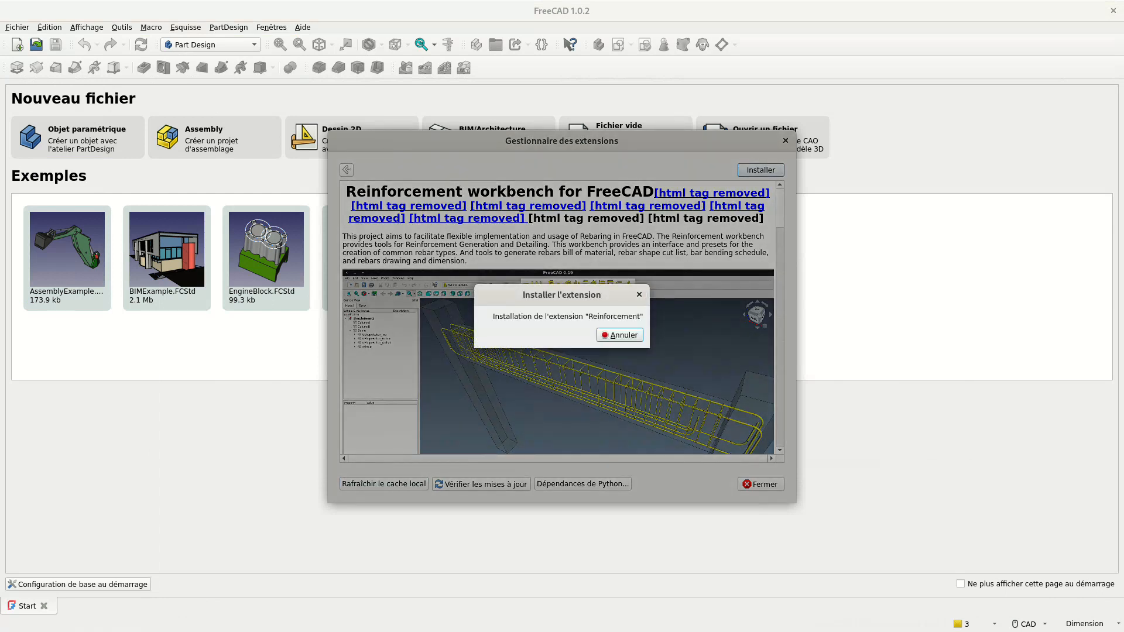
{"action": "key", "text": "Return"}
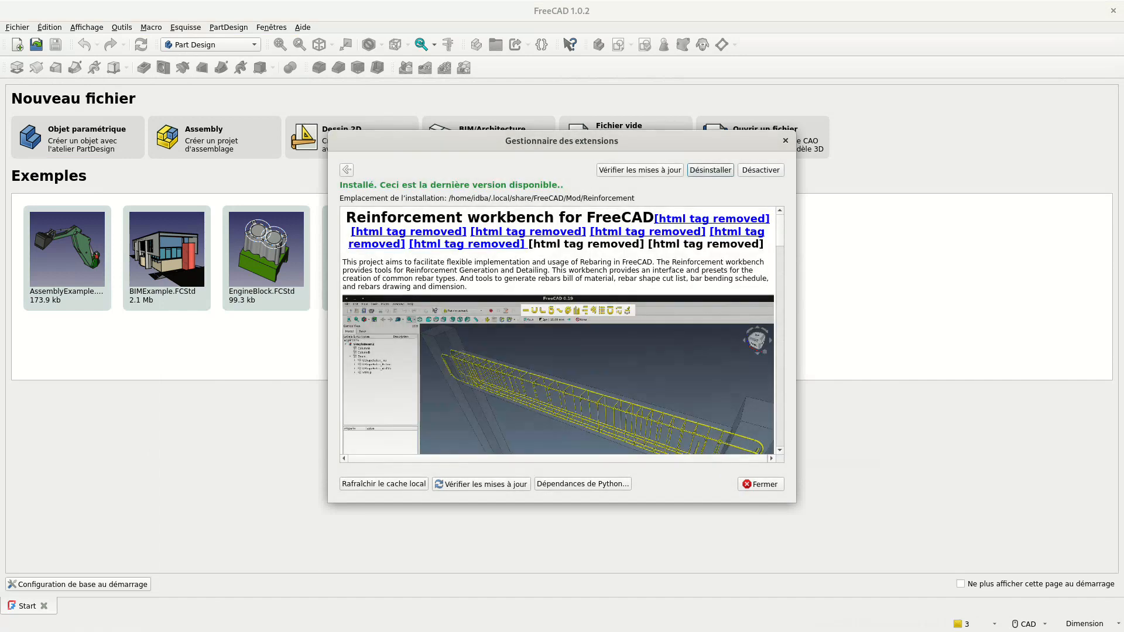
{"action": "left_click", "coordinate": [761, 484]}
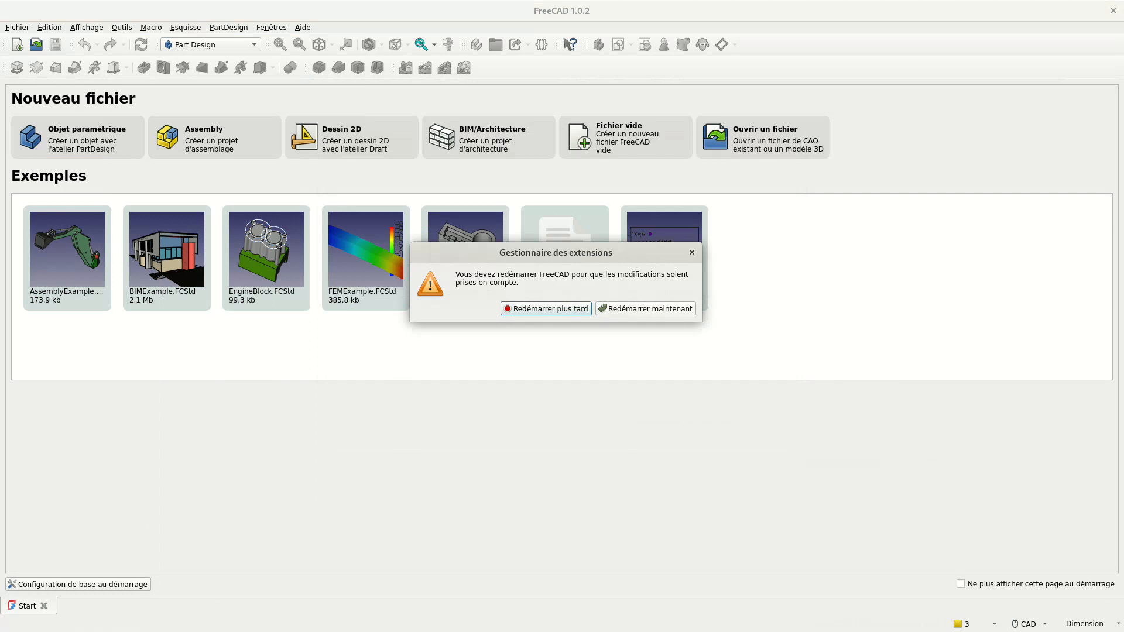
{"action": "left_click", "coordinate": [645, 309]}
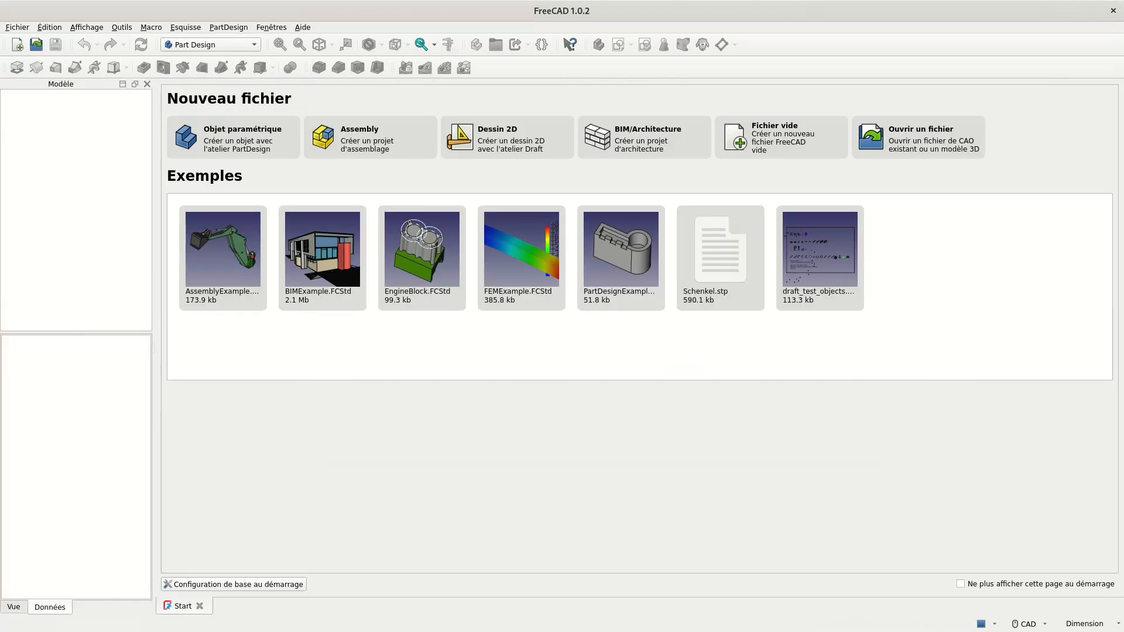
Close the Modèle panel and create a new BIM/Architecture project
{"action": "left_click", "coordinate": [147, 84]}
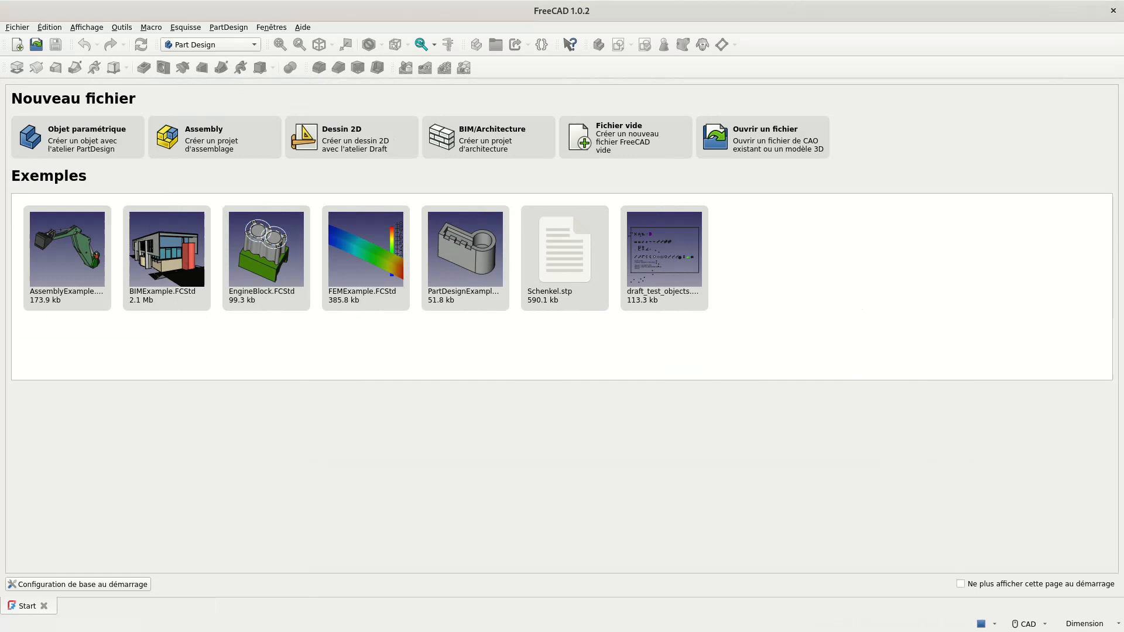
{"action": "left_click", "coordinate": [489, 138]}
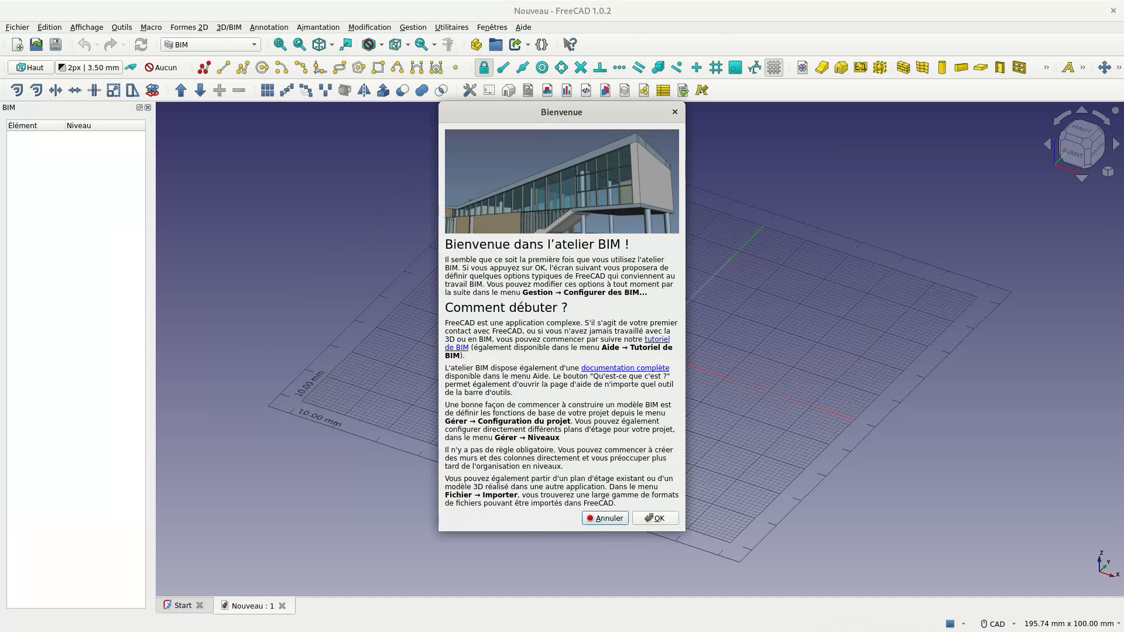
Accept the BIM welcome notice and complete the BIM setup with centimetres as the preferred working units
{"action": "left_click", "coordinate": [655, 518]}
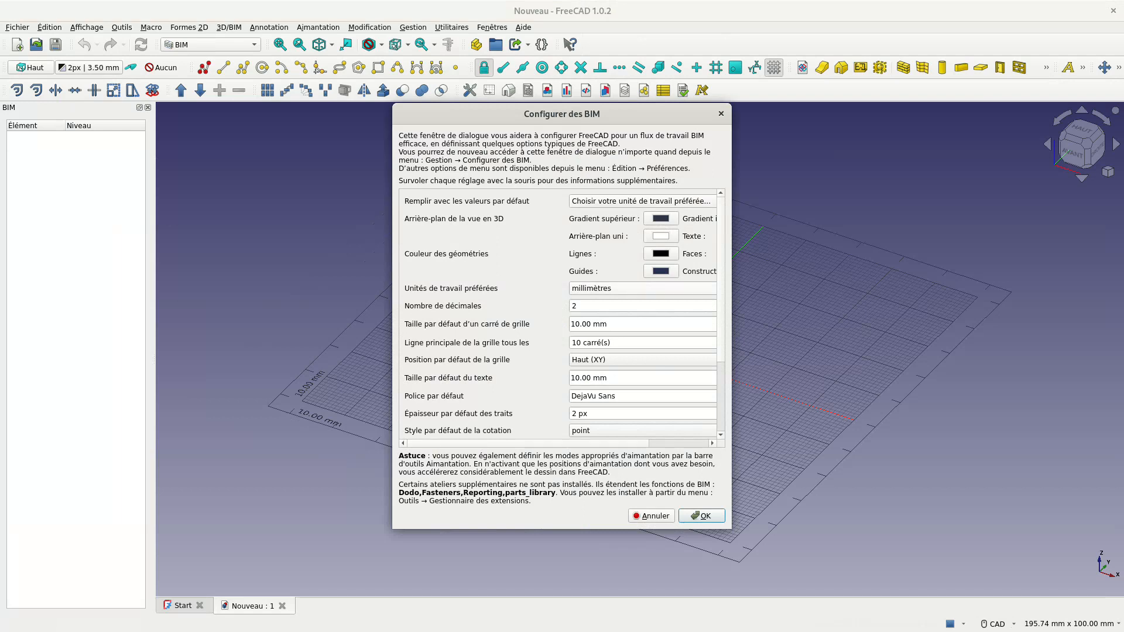
{"action": "left_click", "coordinate": [643, 289]}
{"action": "left_click", "coordinate": [642, 302]}
{"action": "key", "text": "Return"}
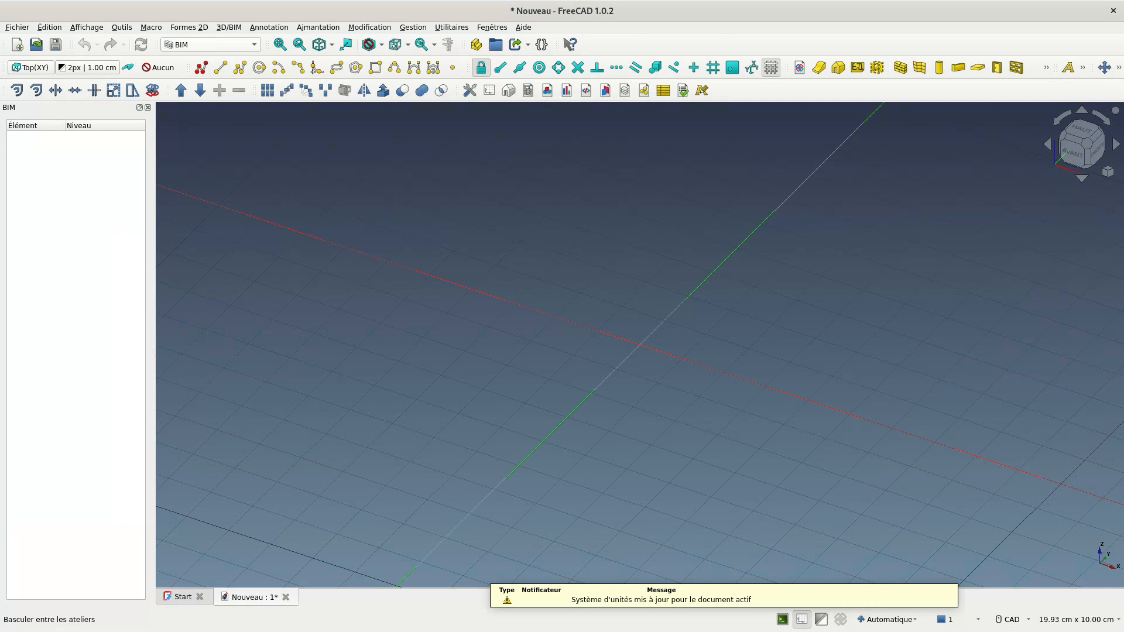
Switch to the Reinforcement workbench to view its tools and return to the BIM workbench
{"action": "left_click", "coordinate": [211, 44]}
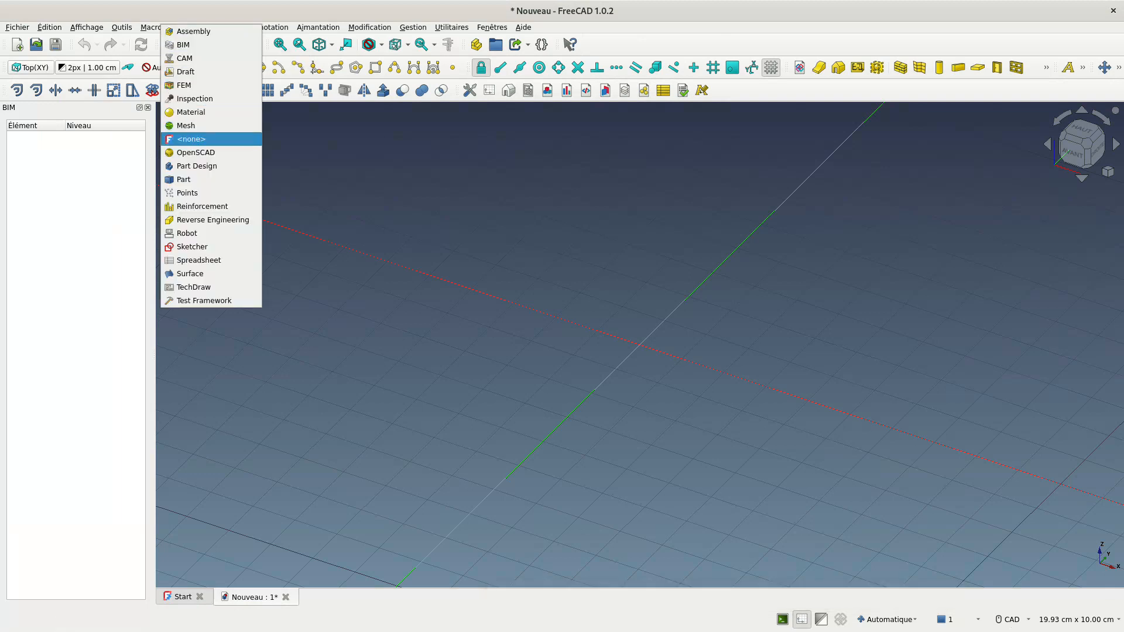
{"action": "key", "text": "Return"}
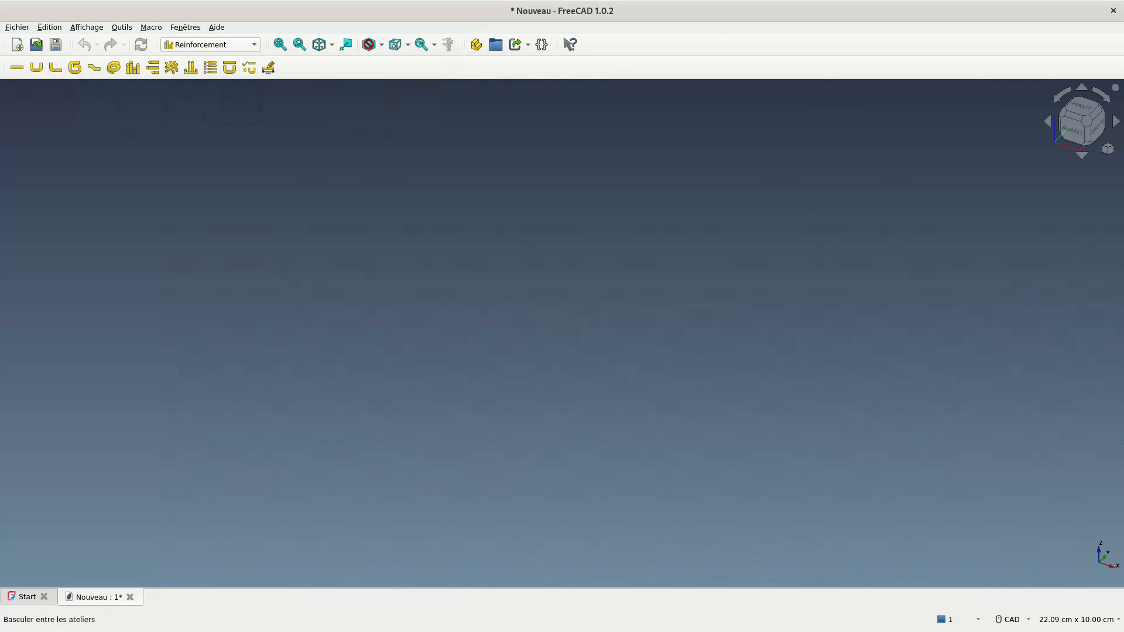
{"action": "left_click", "coordinate": [211, 44]}
{"action": "left_click", "coordinate": [183, 20]}
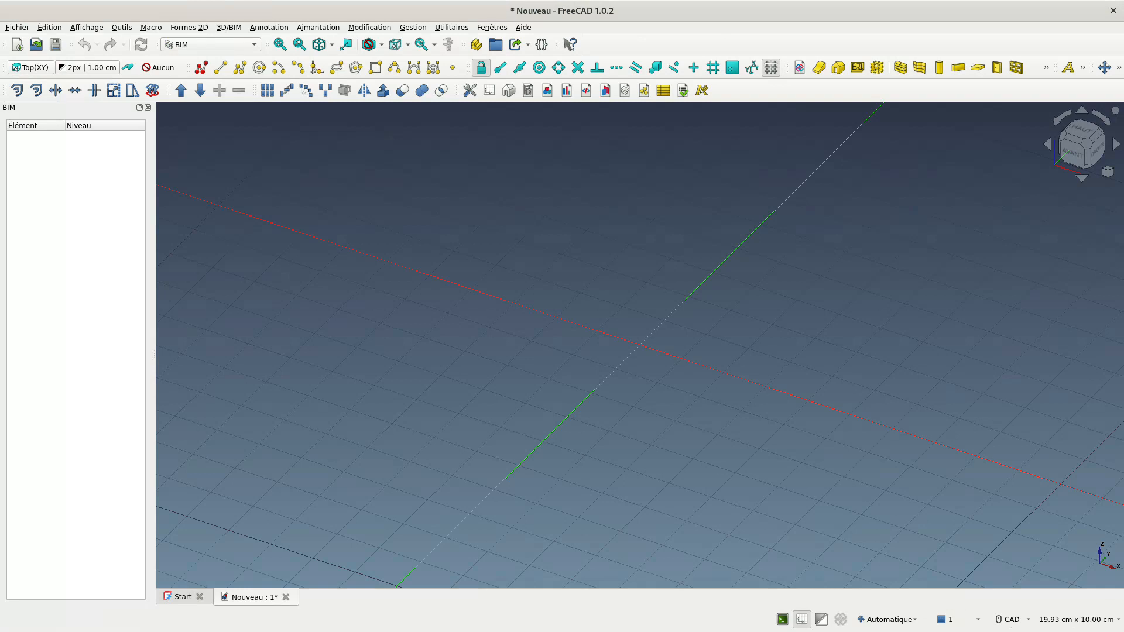
Open the Affichage options for the BIM workspace
{"action": "left_click", "coordinate": [87, 26]}
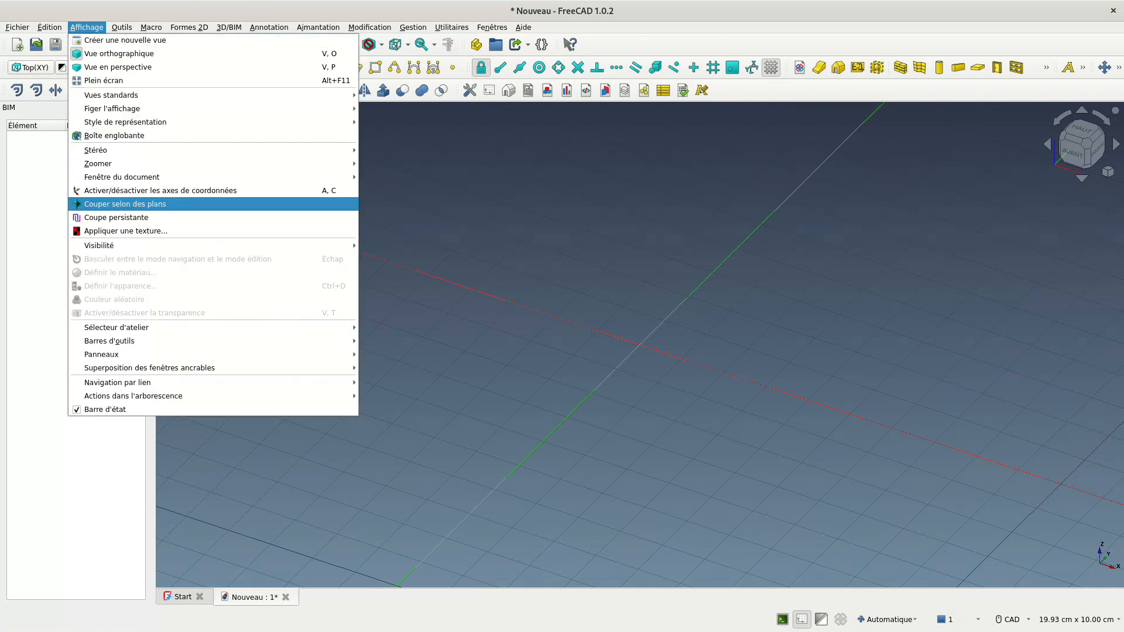